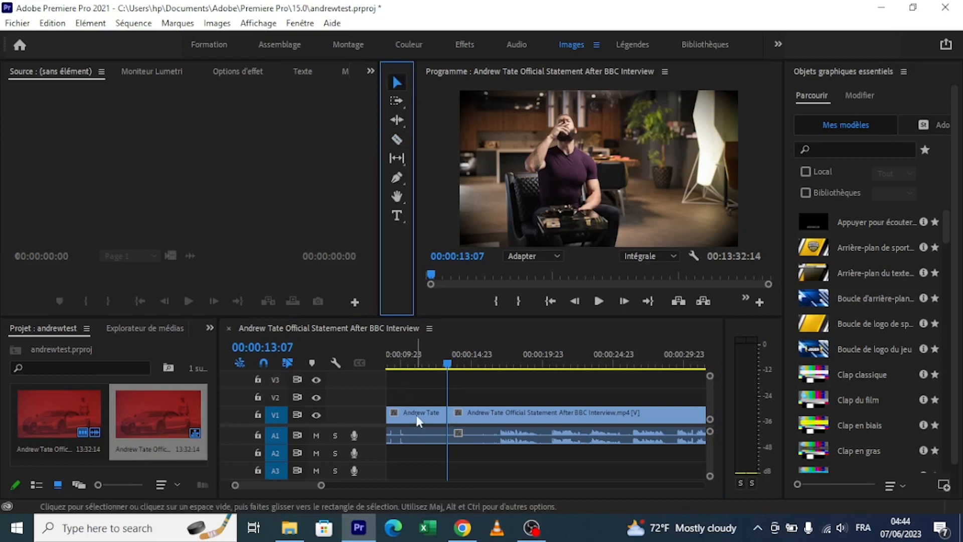
# Delete the opening clip segment before 00:00:13:07 and move the remaining clip to the start of the sequence.
pyautogui.press('Delete')
pyautogui.moveTo(483, 417); pyautogui.dragTo(353, 419)
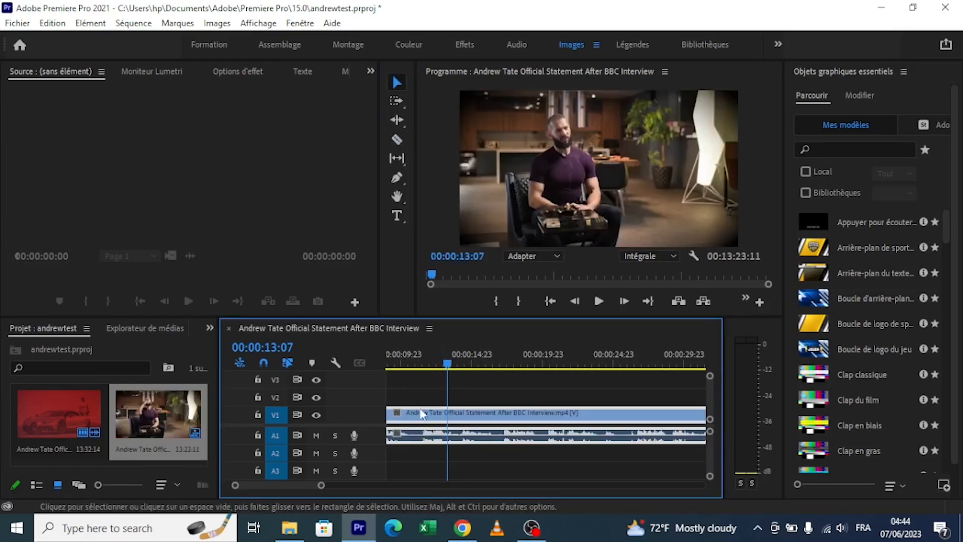
pyautogui.moveTo(321, 485); pyautogui.dragTo(392, 486)
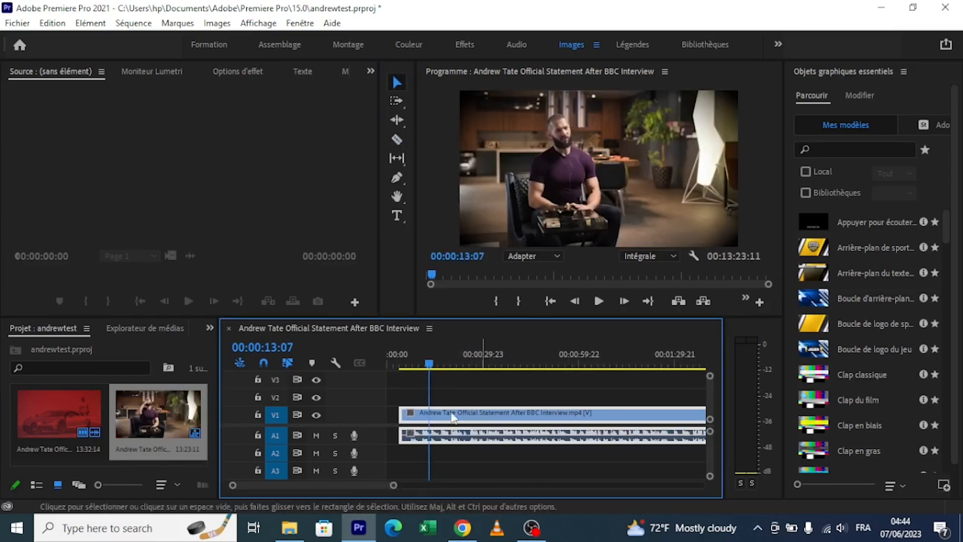
pyautogui.moveTo(479, 417); pyautogui.dragTo(369, 429)
pyautogui.moveTo(391, 485); pyautogui.dragTo(245, 486)
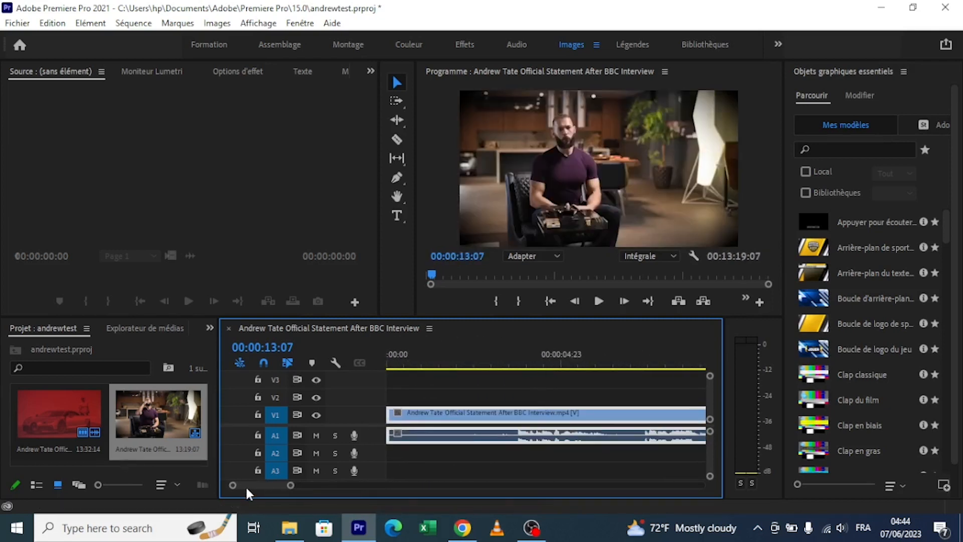
# Split the interview clip at 00:01:00:00 on the timeline with the Razor tool.
pyautogui.moveTo(396, 360); pyautogui.dragTo(586, 347)
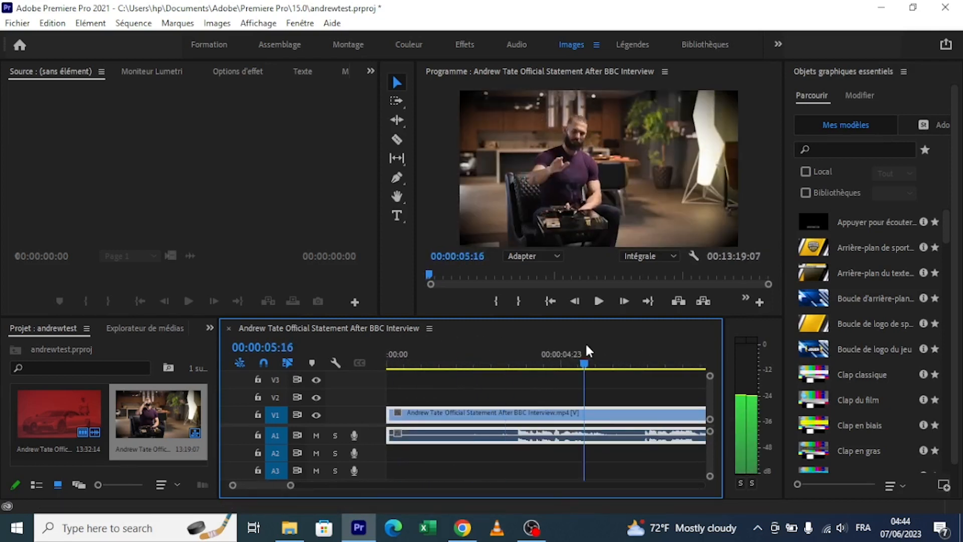
pyautogui.moveTo(290, 486); pyautogui.dragTo(465, 481)
pyautogui.click(410, 361)
pyautogui.moveTo(415, 365); pyautogui.dragTo(468, 365)
pyautogui.press('Left')
pyautogui.press('Left')
pyautogui.press('Left')
pyautogui.press('Left')
pyautogui.press('Left')
pyautogui.press('Left')
pyautogui.press('Left')
pyautogui.press('Left')
pyautogui.press('Left')
pyautogui.press('Left')
pyautogui.press('Left')
pyautogui.press('Left')
pyautogui.press('Left')
pyautogui.press('Left')
pyautogui.press('Left')
pyautogui.press('Left')
pyautogui.press('Left')
pyautogui.press('Left')
pyautogui.press('Left')
pyautogui.press('Left')
pyautogui.press('Left')
pyautogui.press('Left')
pyautogui.press('Left')
pyautogui.press('Left')
pyautogui.press('Left')
pyautogui.press('Left')
pyautogui.press('Left')
pyautogui.press('Left')
pyautogui.press('Left')
pyautogui.press('Left')
pyautogui.press('Left')
pyautogui.press('Left')
pyautogui.press('Left')
pyautogui.press('Left')
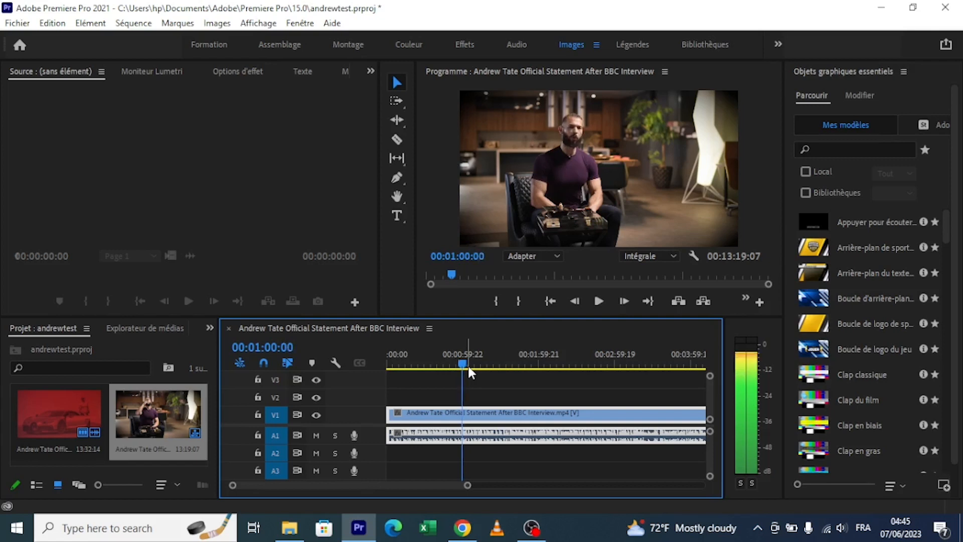
pyautogui.click(397, 140)
pyautogui.click(464, 413)
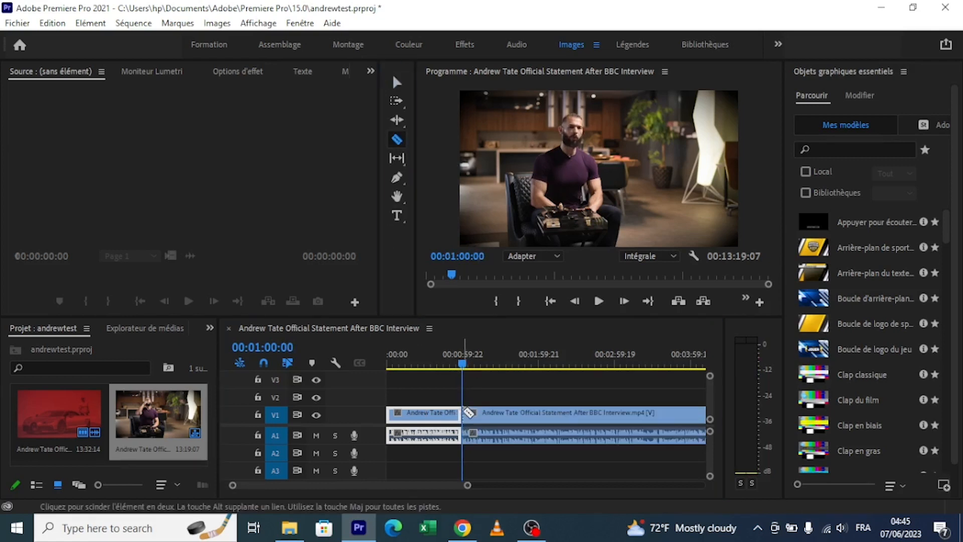
# Delete the part of the interview clip that follows the one-minute cut.
pyautogui.click(397, 82)
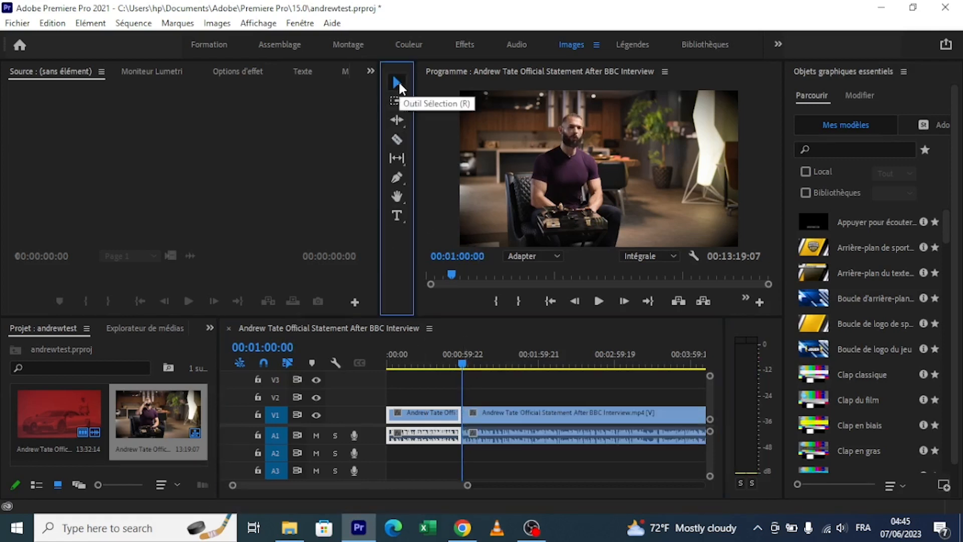
pyautogui.click(561, 413)
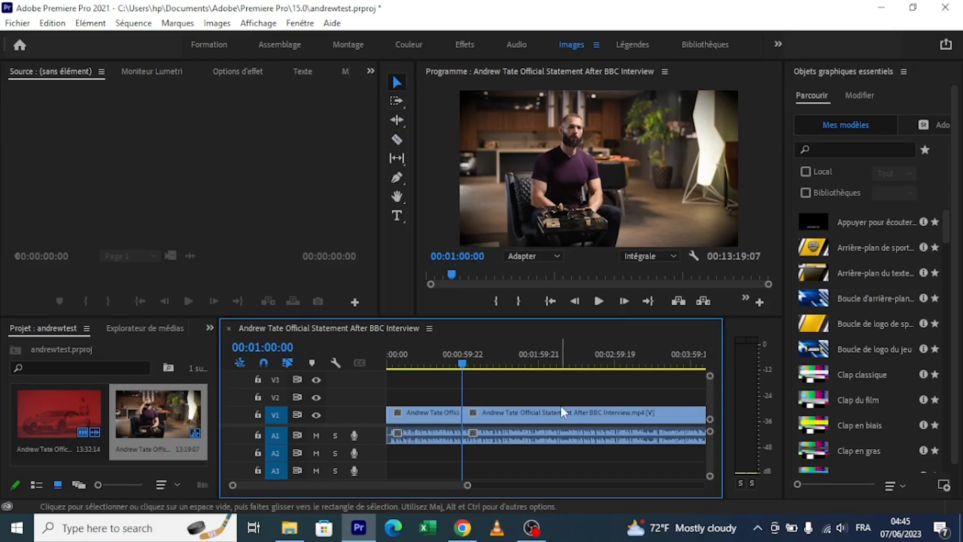
pyautogui.click(560, 410)
pyautogui.press('Delete')
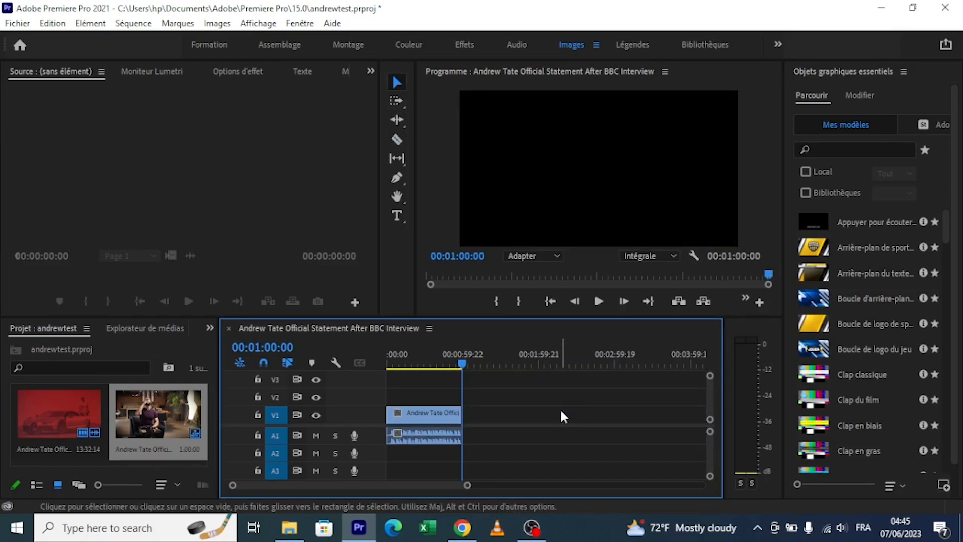
# Export the trimmed sequence as an H.264 video file named Andrew Tate Official Statement After BBC Interview_2.mp4.
pyautogui.click(18, 24)
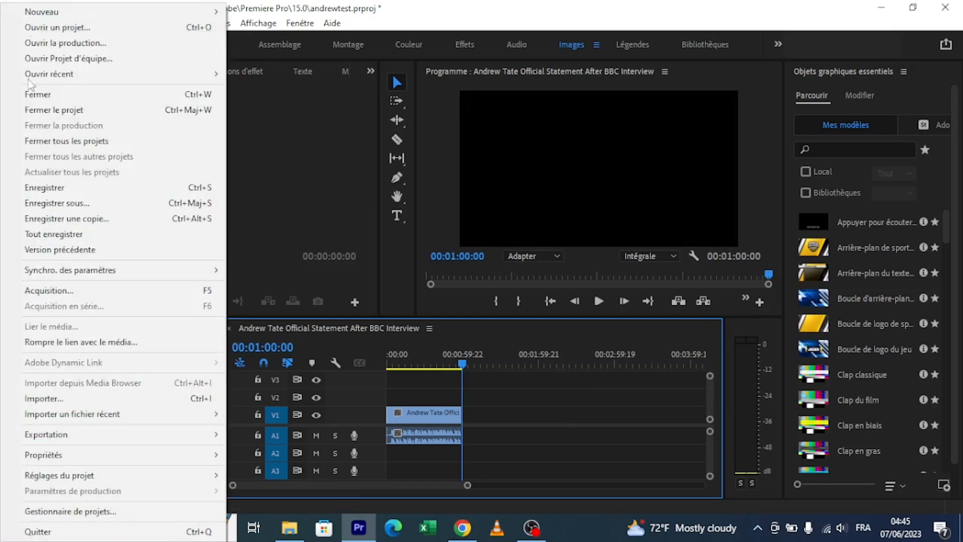
pyautogui.moveTo(83, 439)
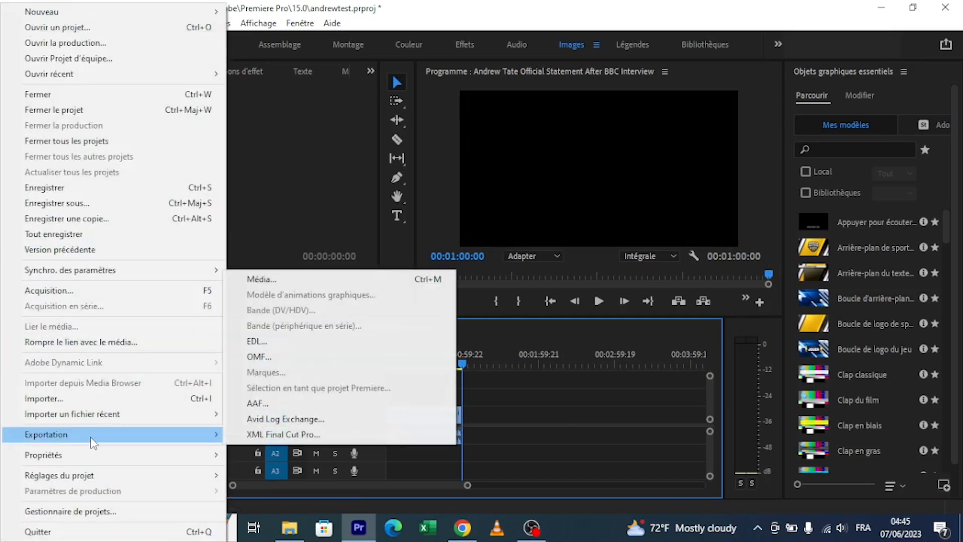
pyautogui.click(322, 283)
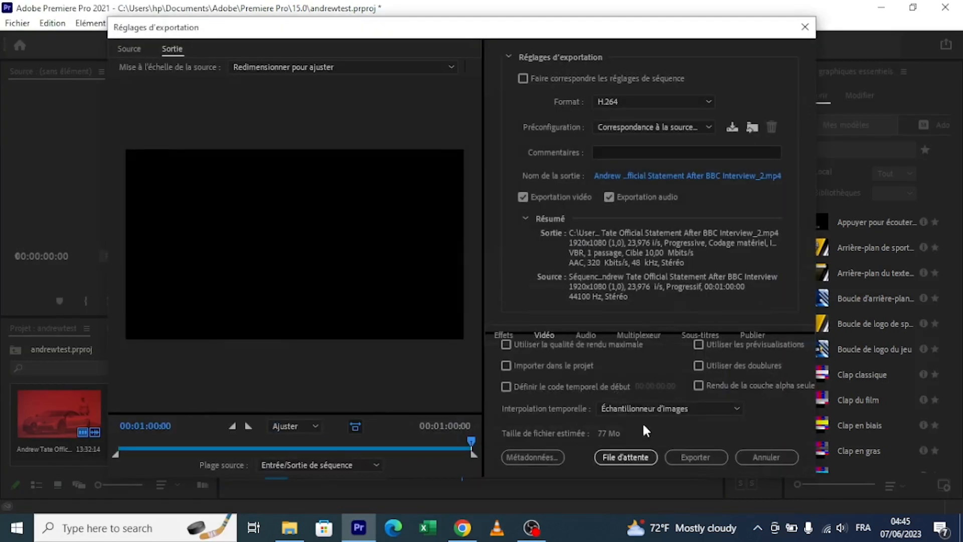
pyautogui.click(695, 458)
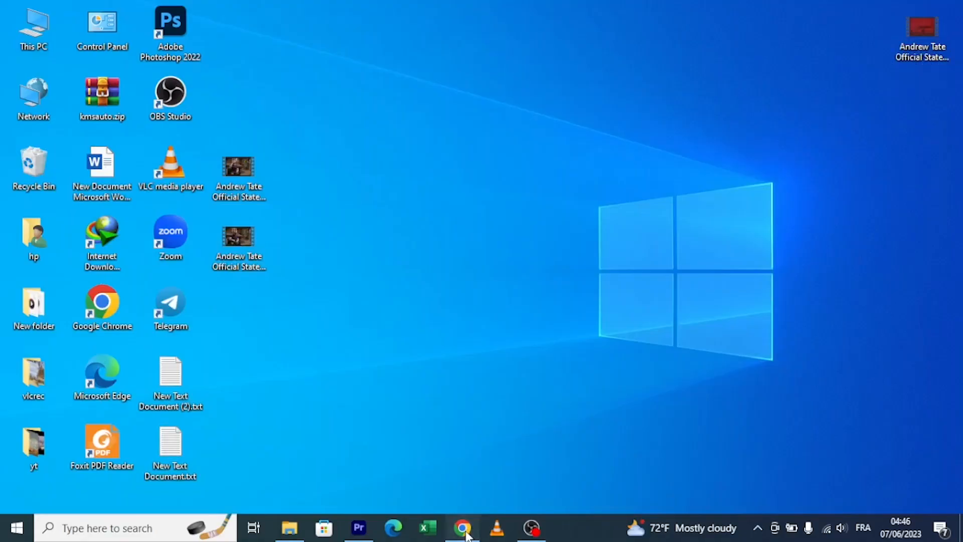
# Switch to Kapwing in Chrome, create a new project and upload the exported one-minute interview video from the Desktop.
pyautogui.click(462, 528)
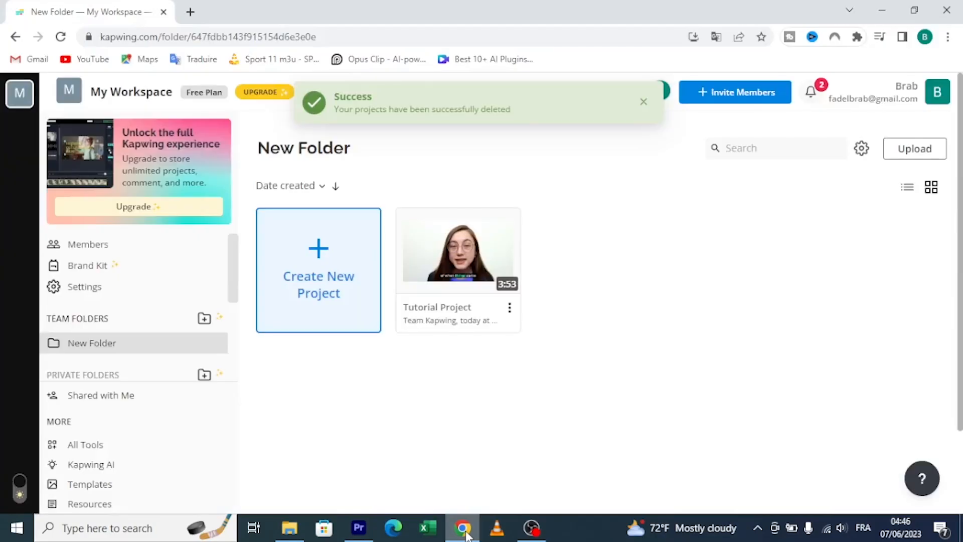
pyautogui.click(317, 261)
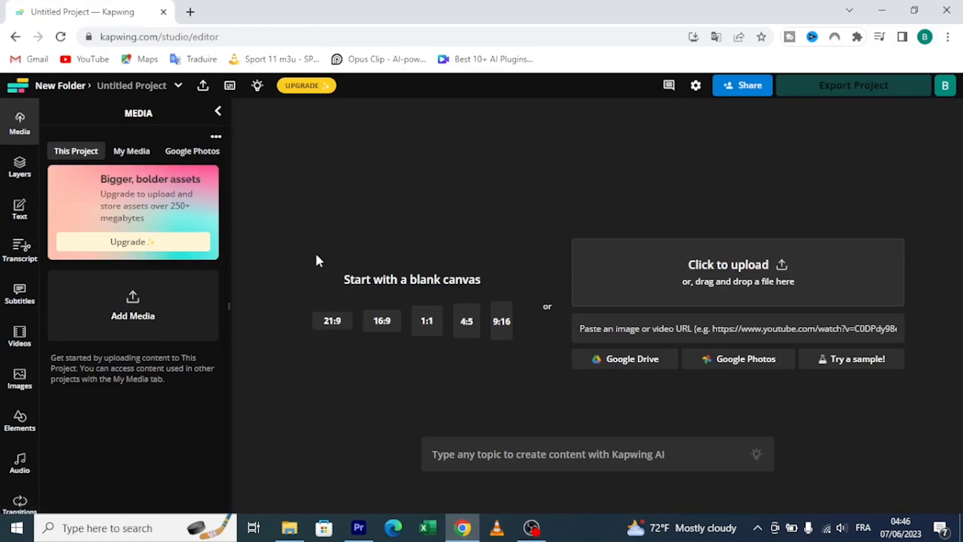
pyautogui.click(691, 275)
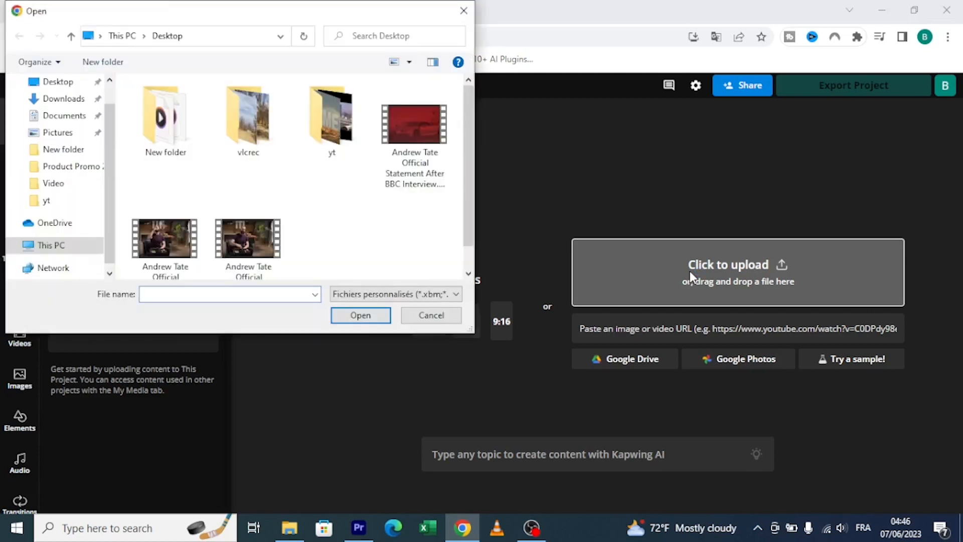
pyautogui.click(248, 239)
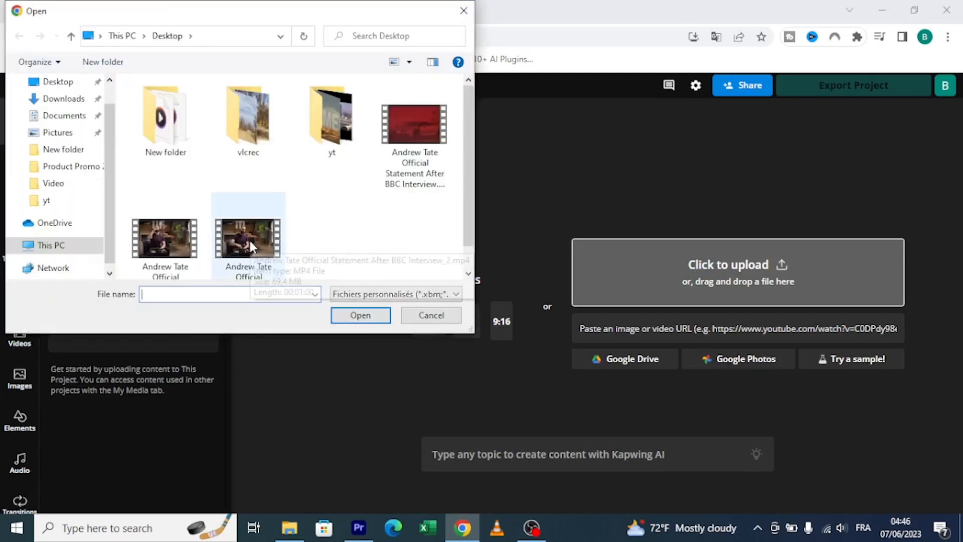
pyautogui.click(366, 324)
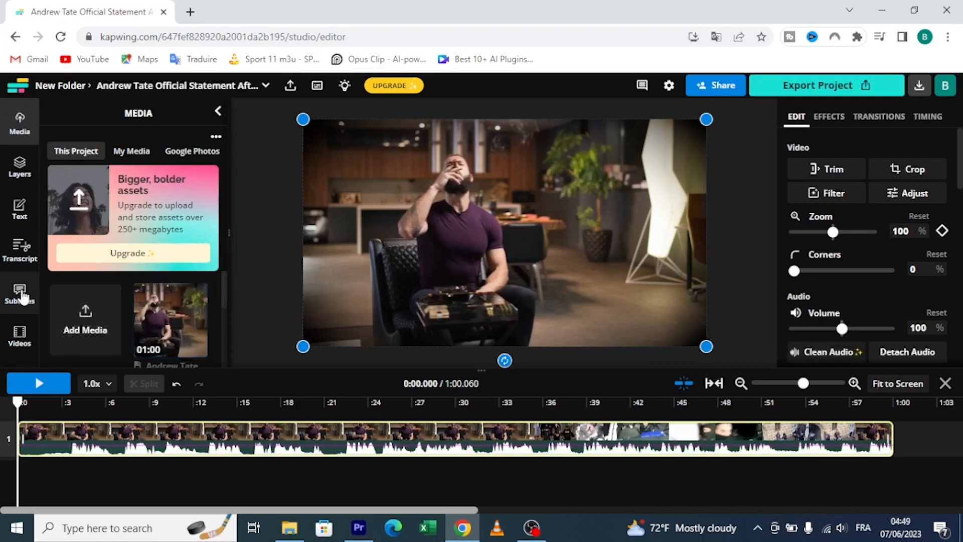
# Generate automatic subtitles for the video with English (United States) as original language, translated to Spanish - Español.
pyautogui.click(23, 296)
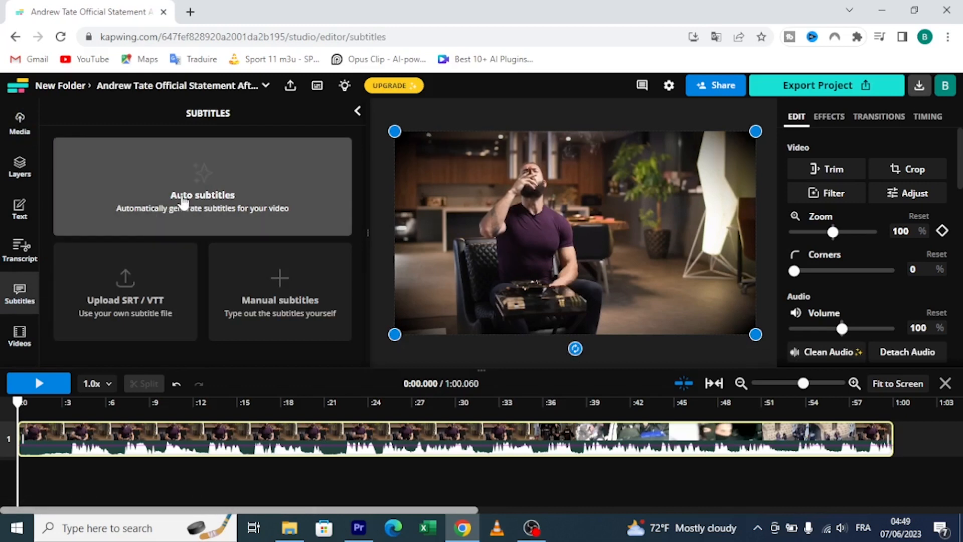
pyautogui.click(184, 202)
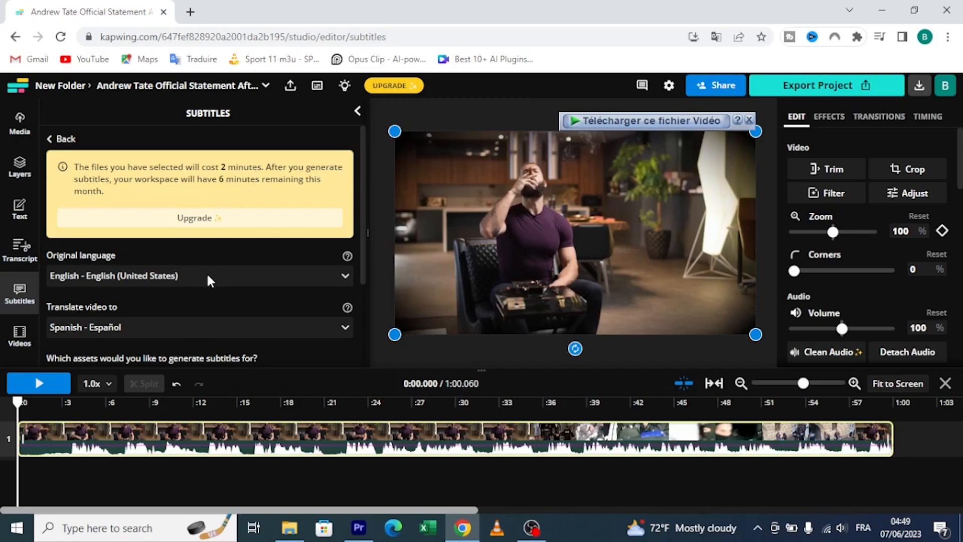
pyautogui.click(161, 328)
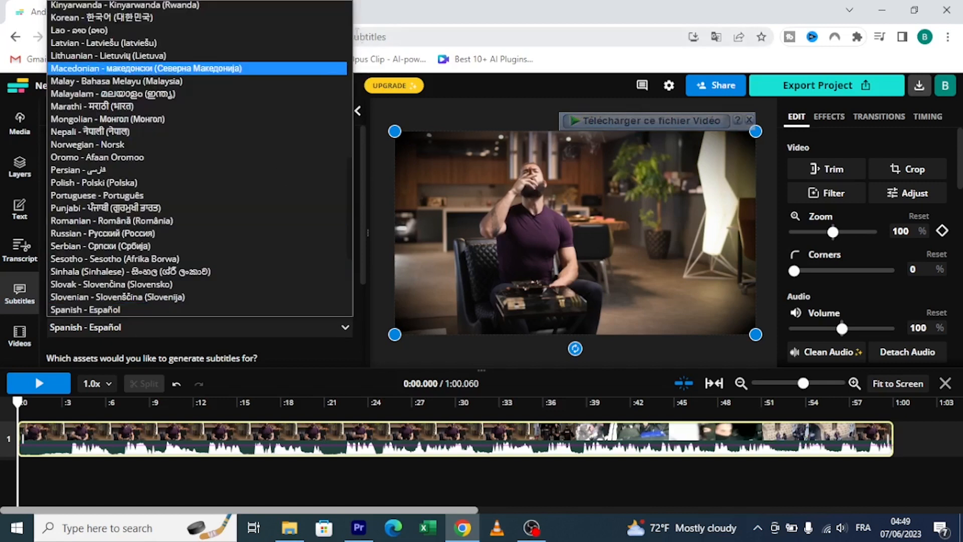
pyautogui.scroll(5, 350, 117)
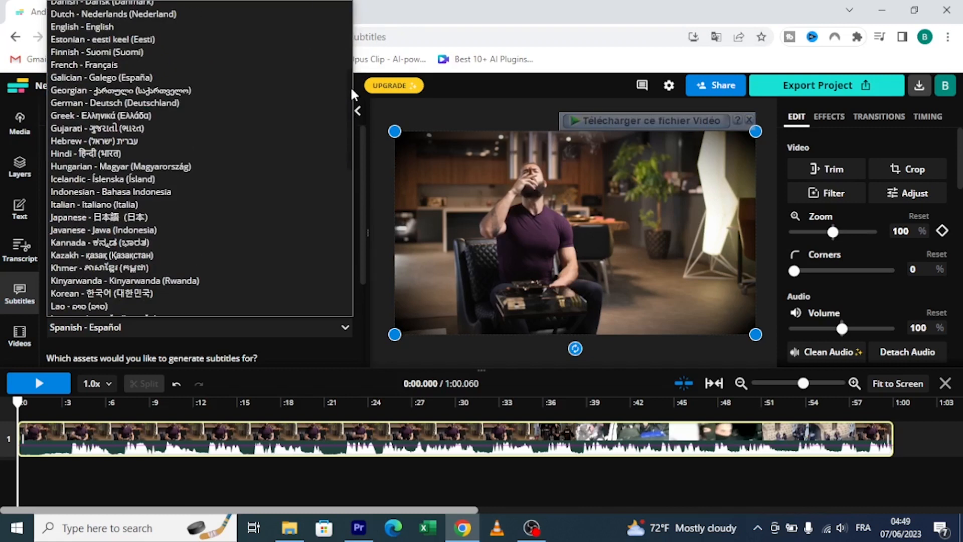
pyautogui.scroll(-5, 350, 202)
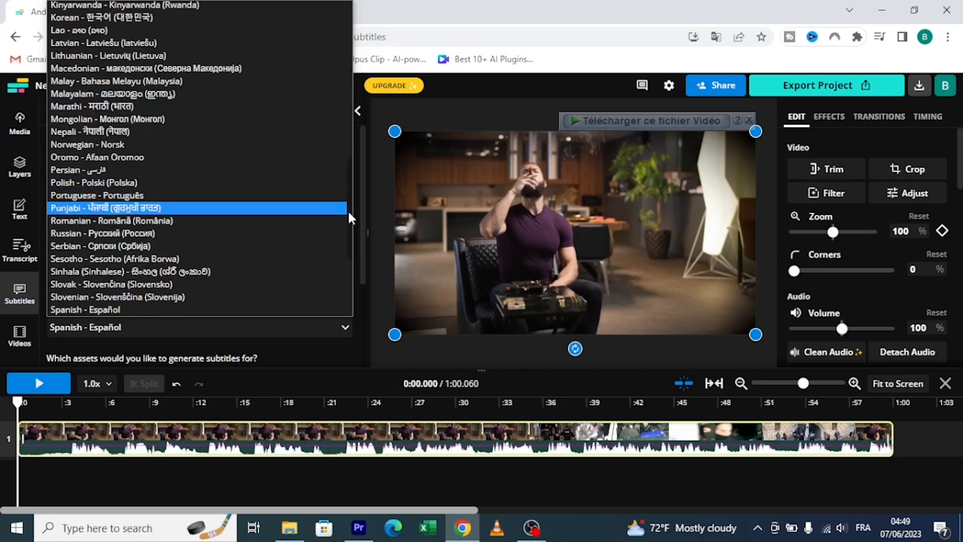
pyautogui.moveTo(350, 209)
pyautogui.mouseDown()
pyautogui.moveTo(353, 56)
pyautogui.moveTo(365, 221)
pyautogui.mouseUp()
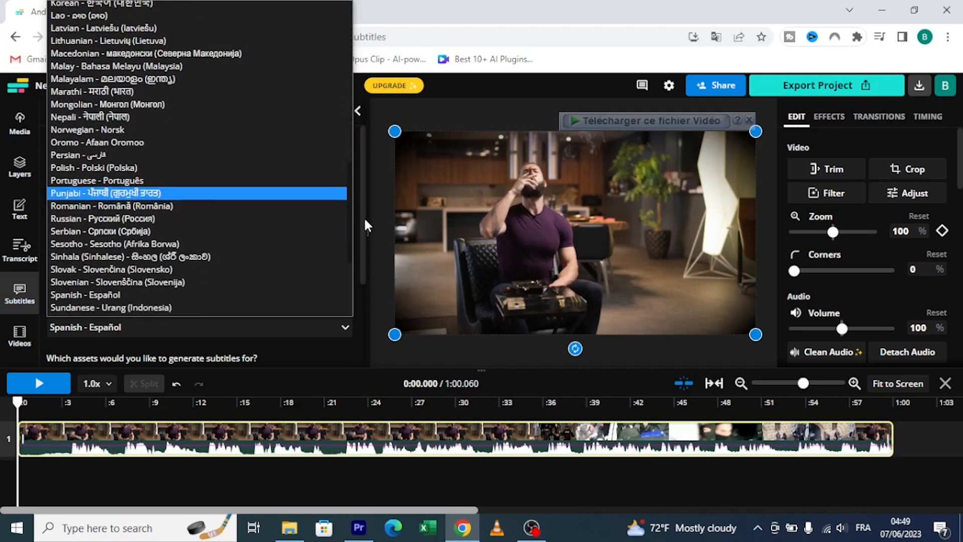
pyautogui.moveTo(349, 214); pyautogui.dragTo(361, 273)
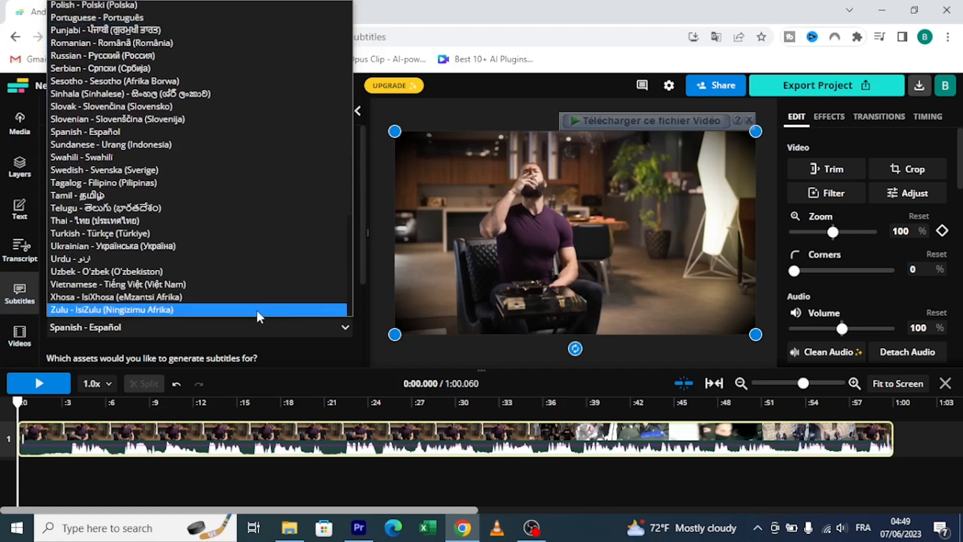
pyautogui.click(104, 326)
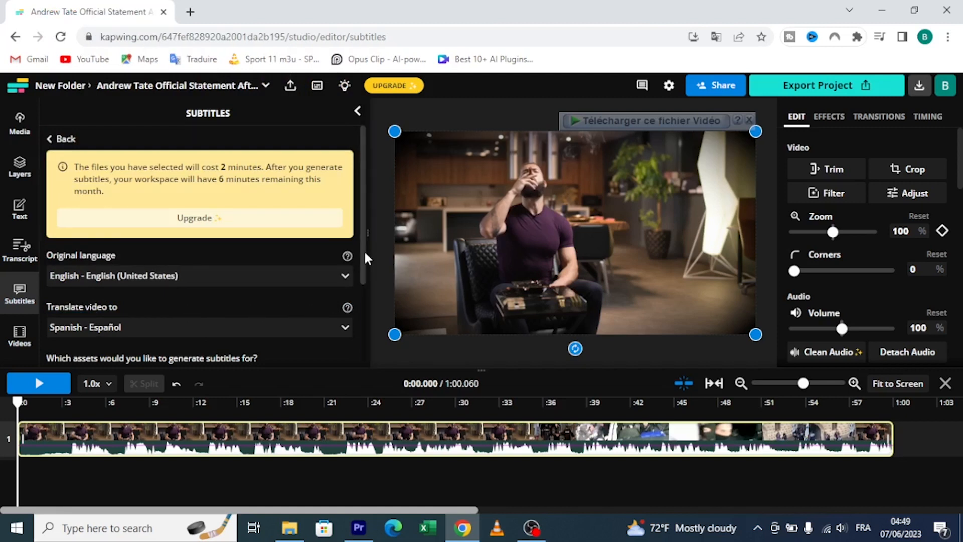
pyautogui.moveTo(362, 248); pyautogui.dragTo(369, 339)
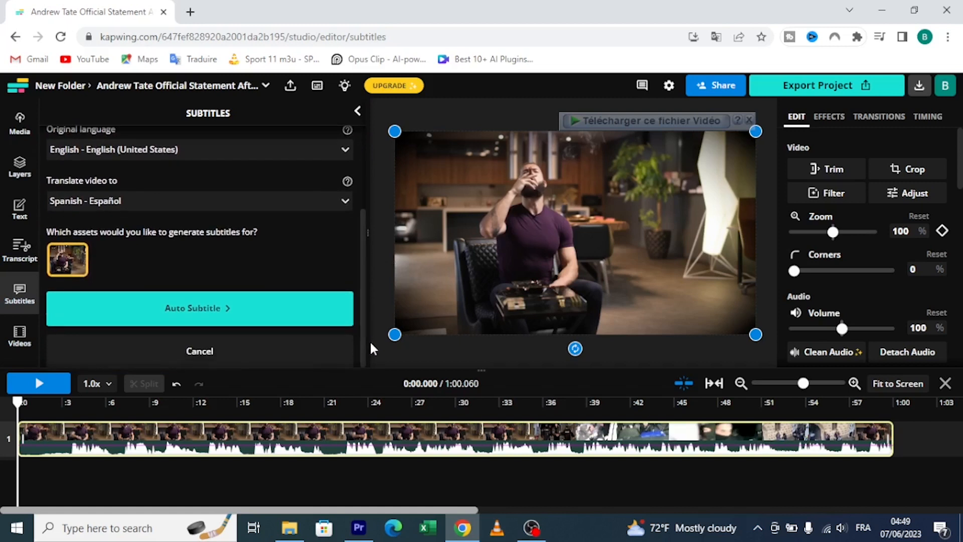
pyautogui.click(244, 325)
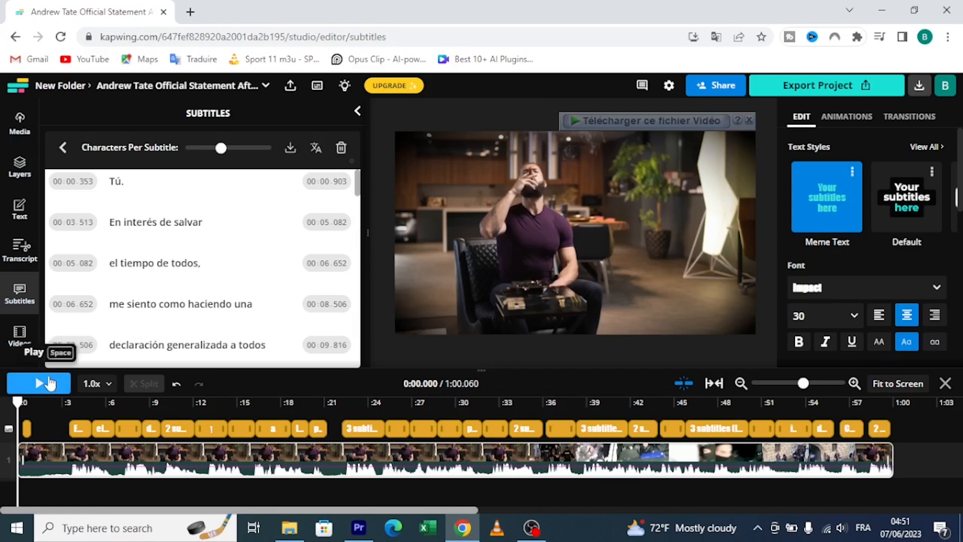
# Preview about the first 17 seconds of the subtitled video and reduce the characters per subtitle slightly.
pyautogui.click(45, 385)
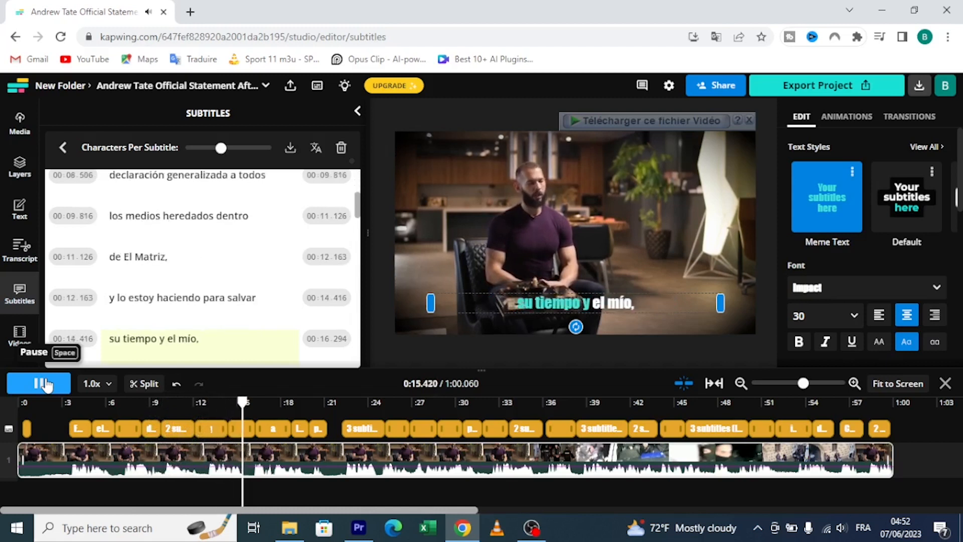
pyautogui.click(45, 384)
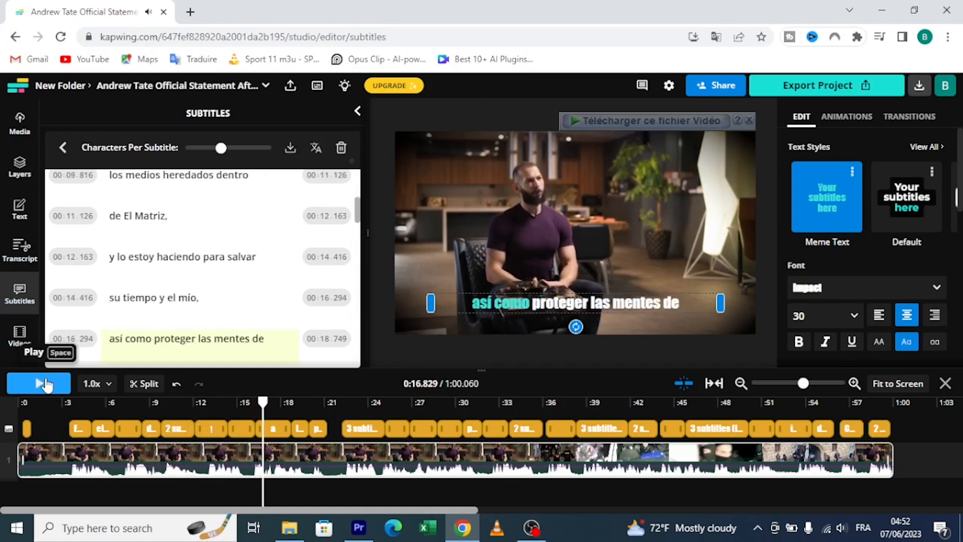
pyautogui.moveTo(220, 151); pyautogui.dragTo(210, 152)
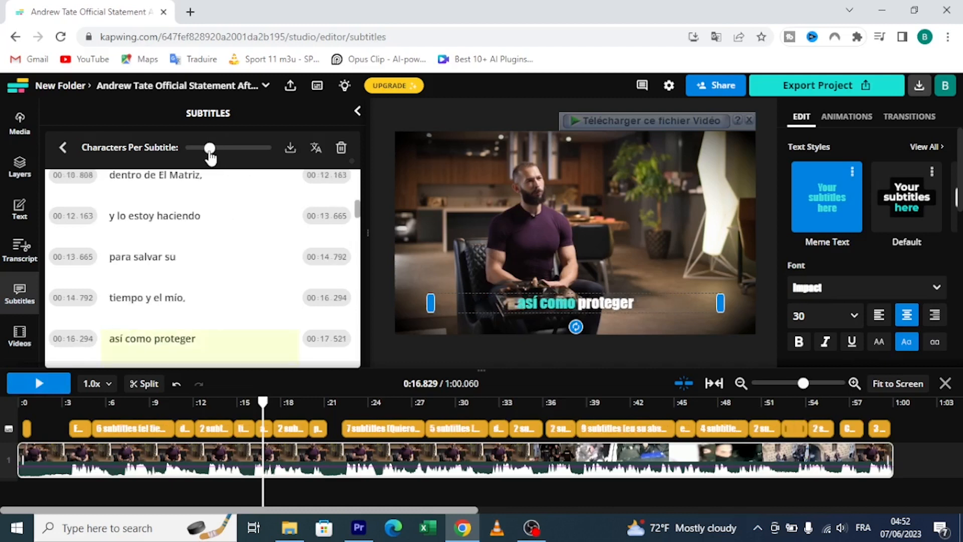
# Replay the video from the beginning and check the shortened subtitles, including those around 8 to 10 seconds.
pyautogui.moveTo(64, 408); pyautogui.dragTo(22, 402)
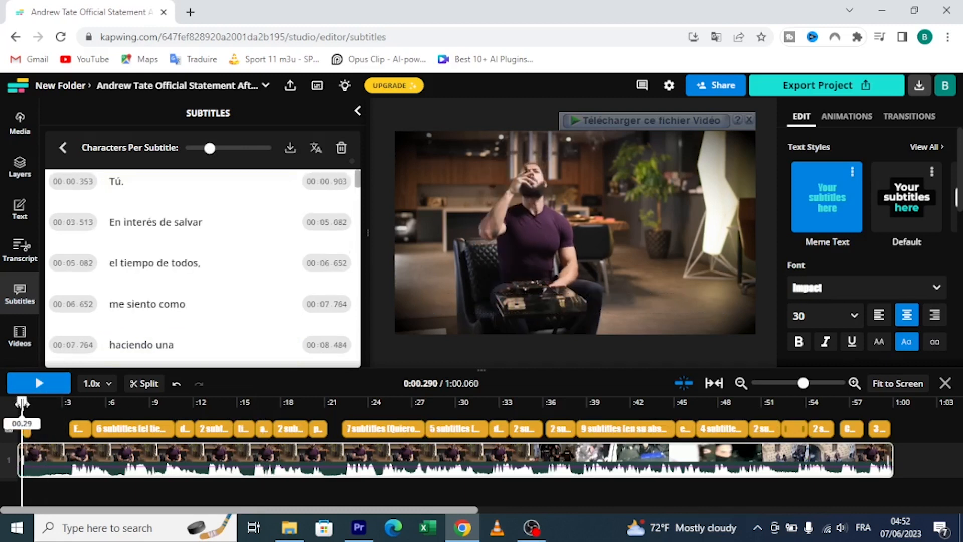
pyautogui.click(35, 376)
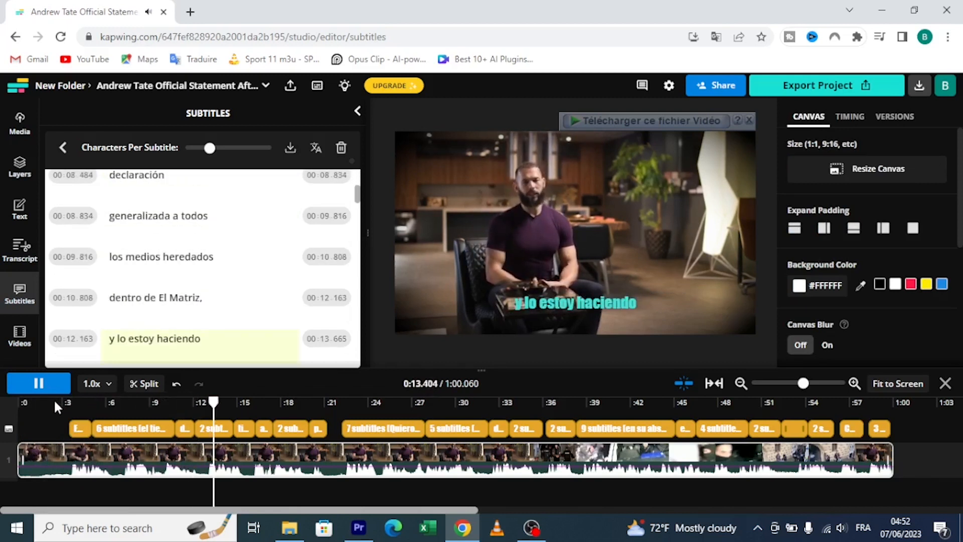
pyautogui.click(38, 390)
pyautogui.moveTo(133, 403); pyautogui.dragTo(167, 402)
pyautogui.click(144, 428)
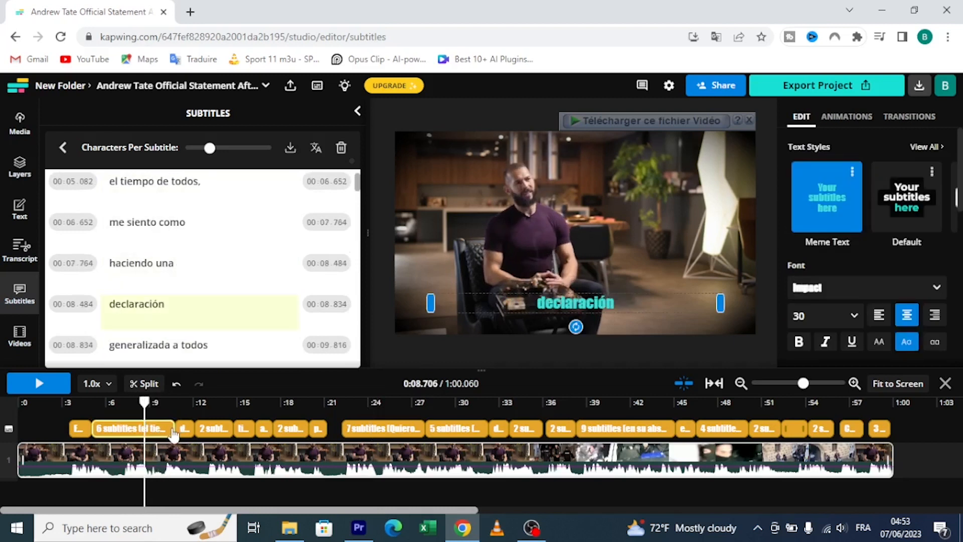
pyautogui.click(170, 433)
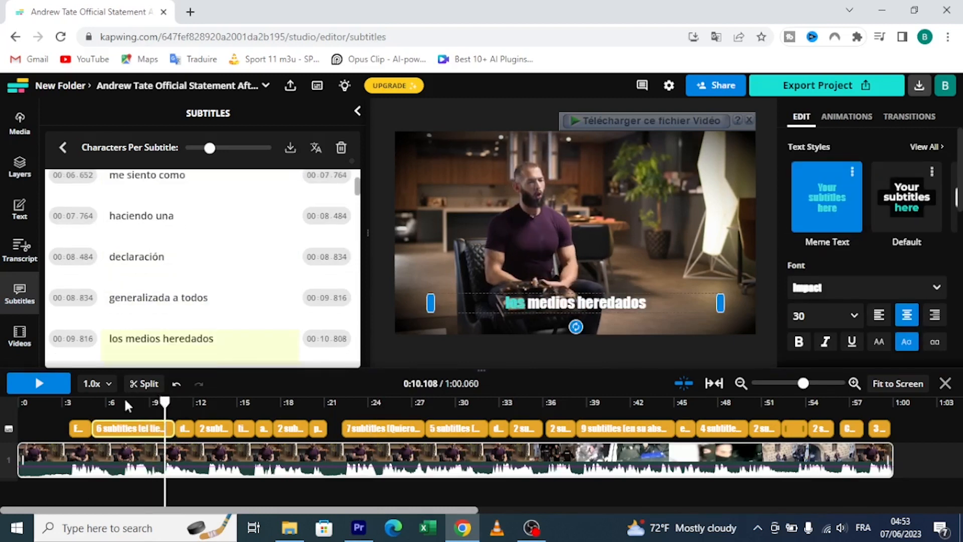
# Continue the preview from about 10 to 53 seconds and check the shortened Spanish subtitles, pausing at about 20 seconds.
pyautogui.press('space')
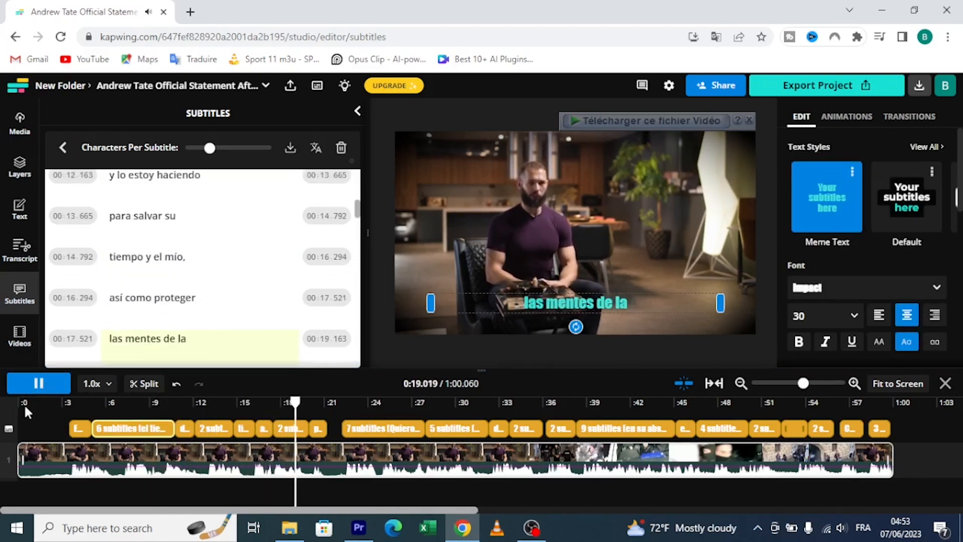
pyautogui.click(35, 384)
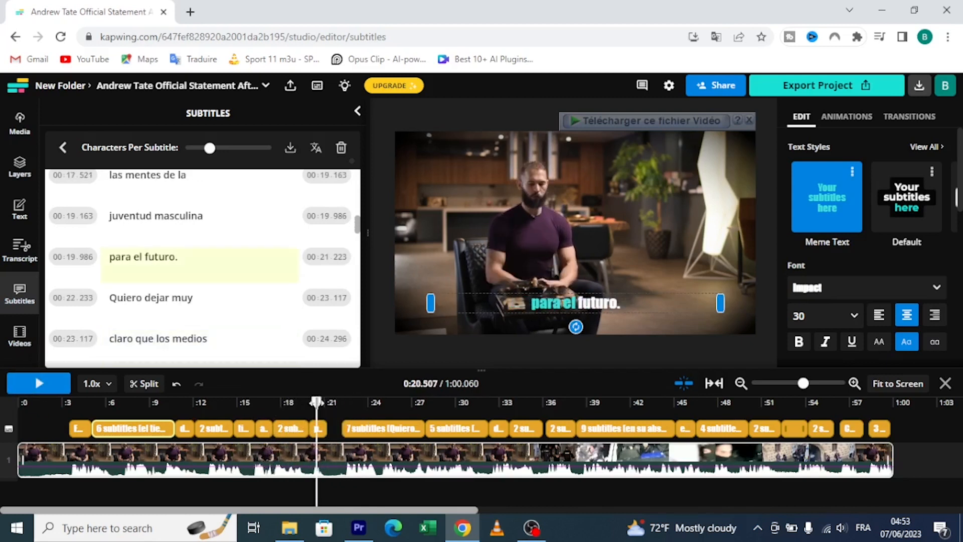
pyautogui.click(64, 384)
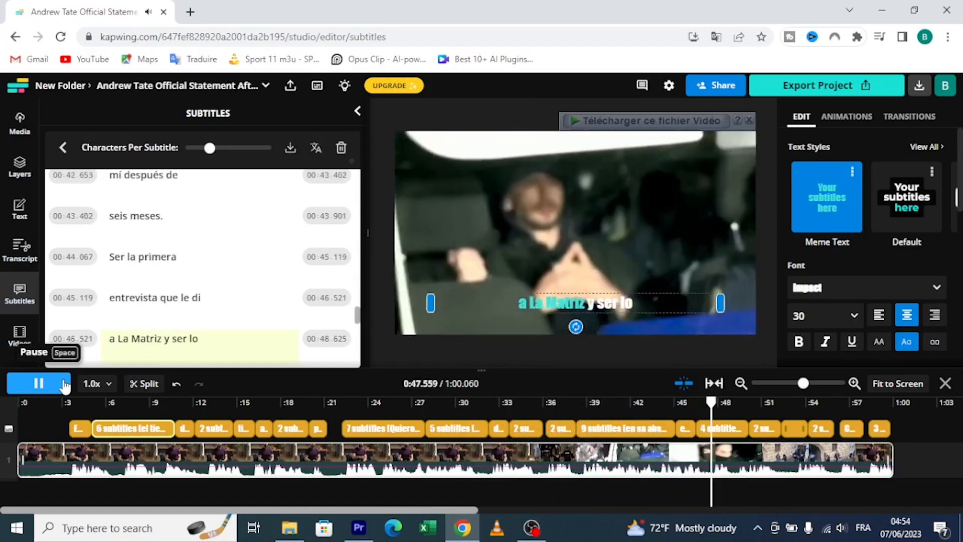
pyautogui.click(63, 384)
# Export the project as an MP4 at 720p resolution with the compression level set to the highest quality.
pyautogui.click(858, 87)
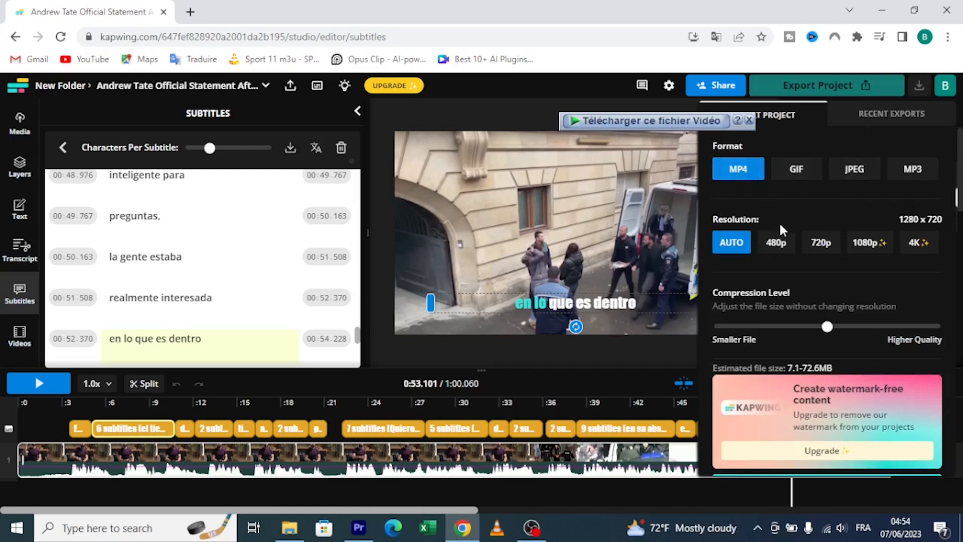
pyautogui.click(822, 244)
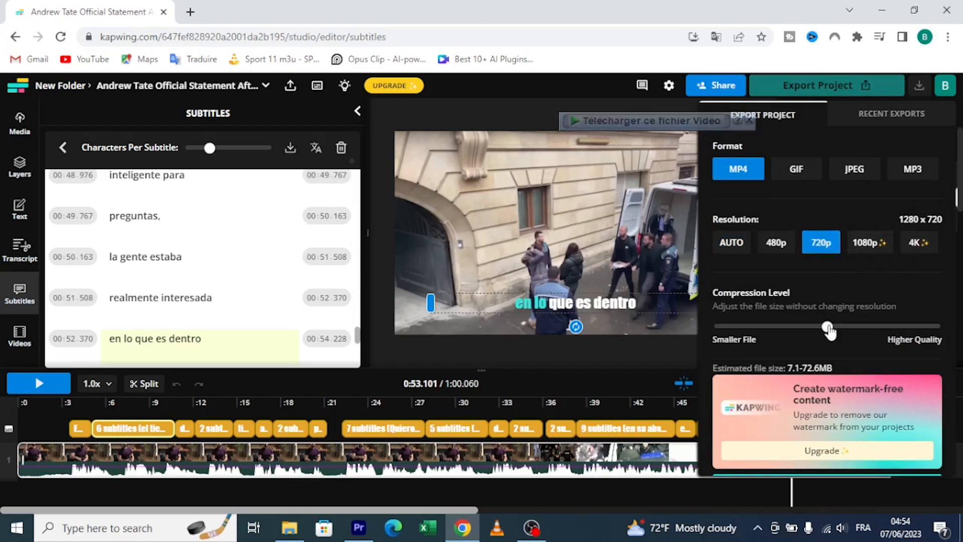
pyautogui.moveTo(829, 331); pyautogui.dragTo(958, 325)
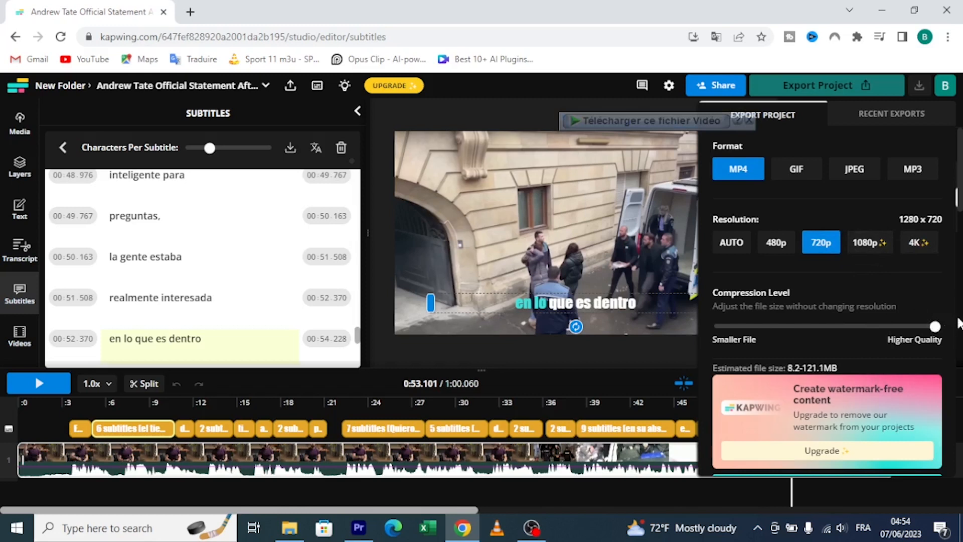
pyautogui.click(907, 476)
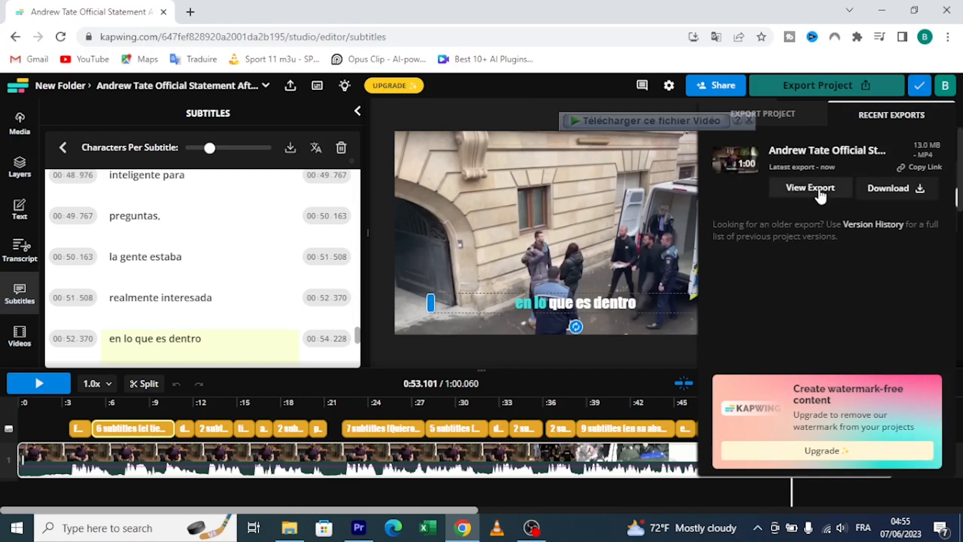
# Play the exported video to about 58 seconds and download it to the Downloads\Video folder.
pyautogui.click(798, 188)
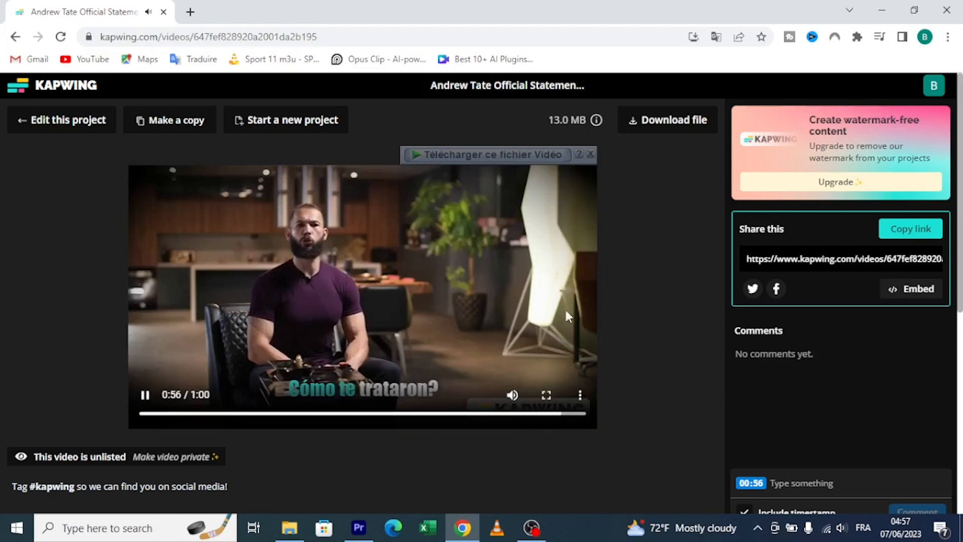
pyautogui.click(438, 279)
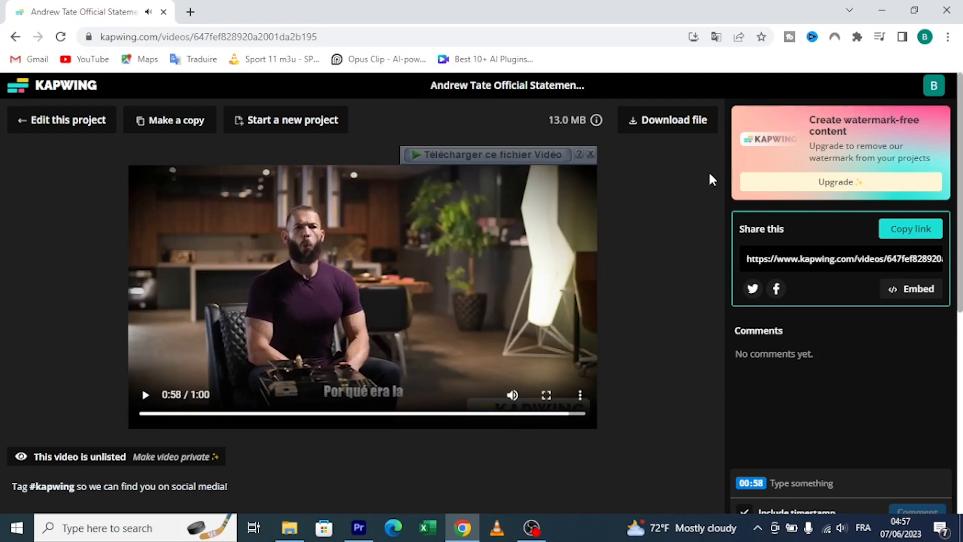
pyautogui.click(688, 125)
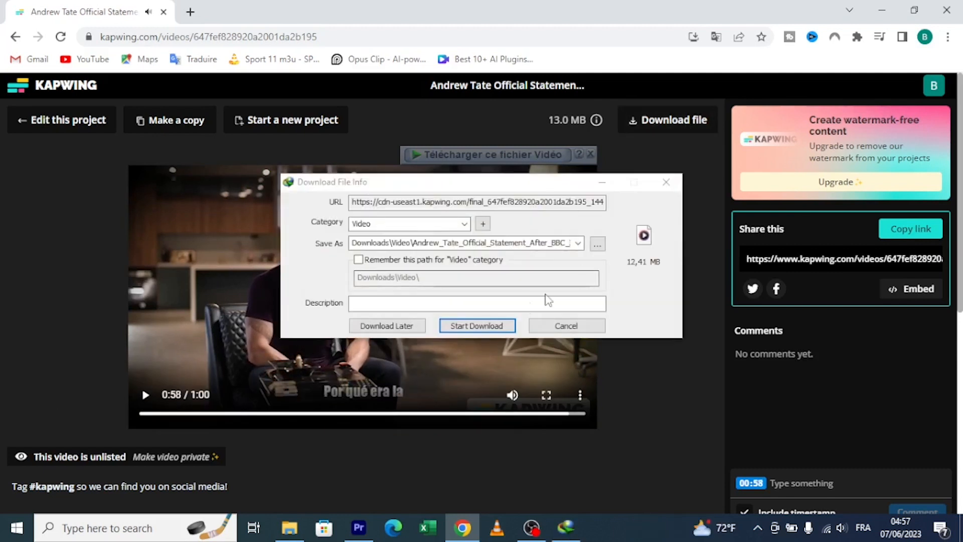
pyautogui.click(489, 325)
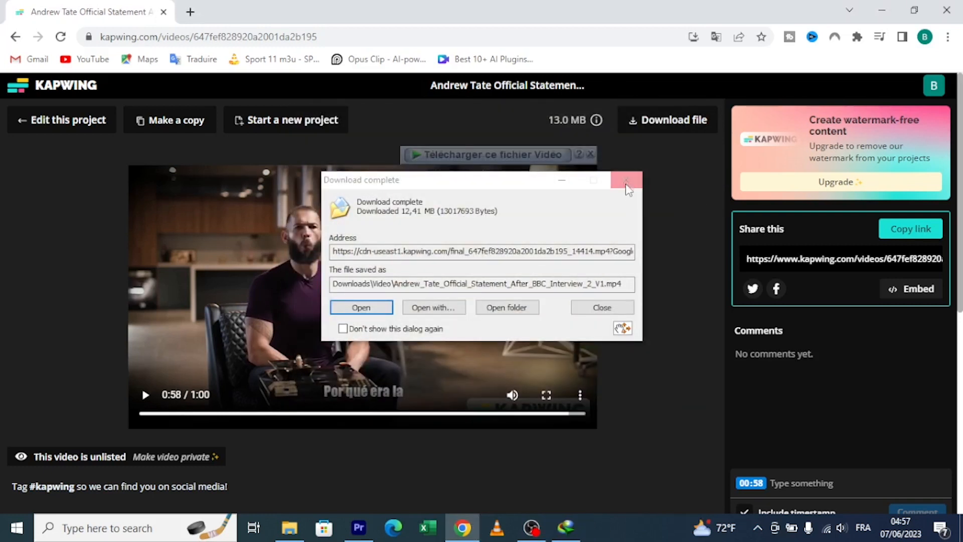
pyautogui.click(626, 180)
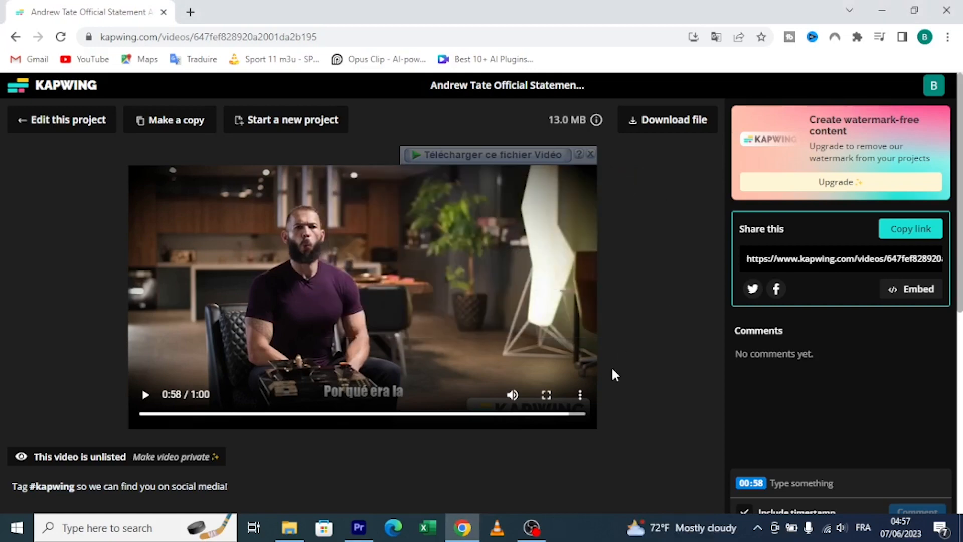